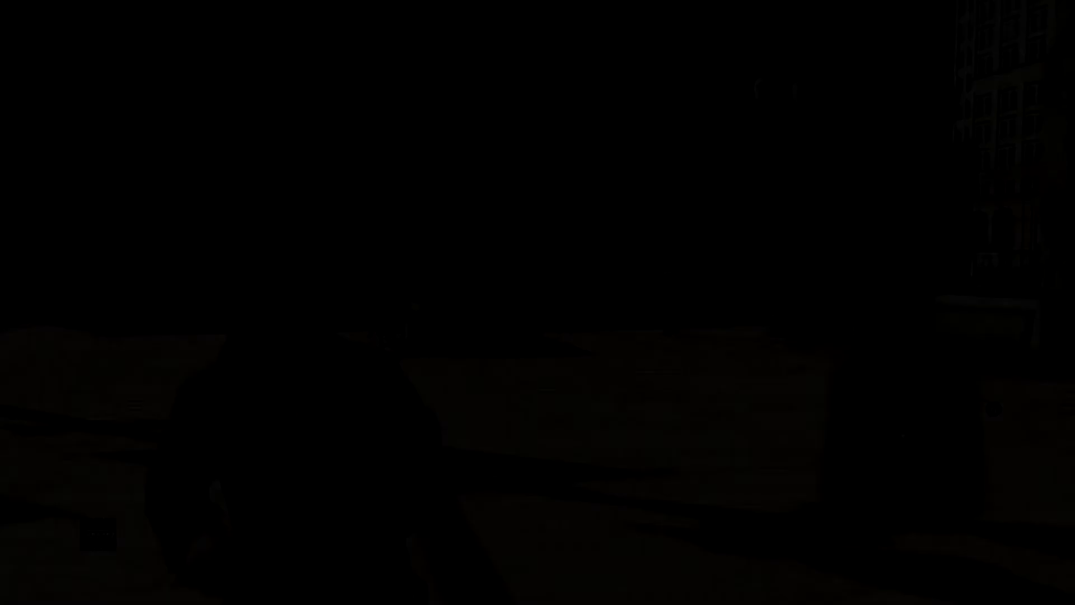
Step: Walk the character across the plaza in the running forest level
key("w")
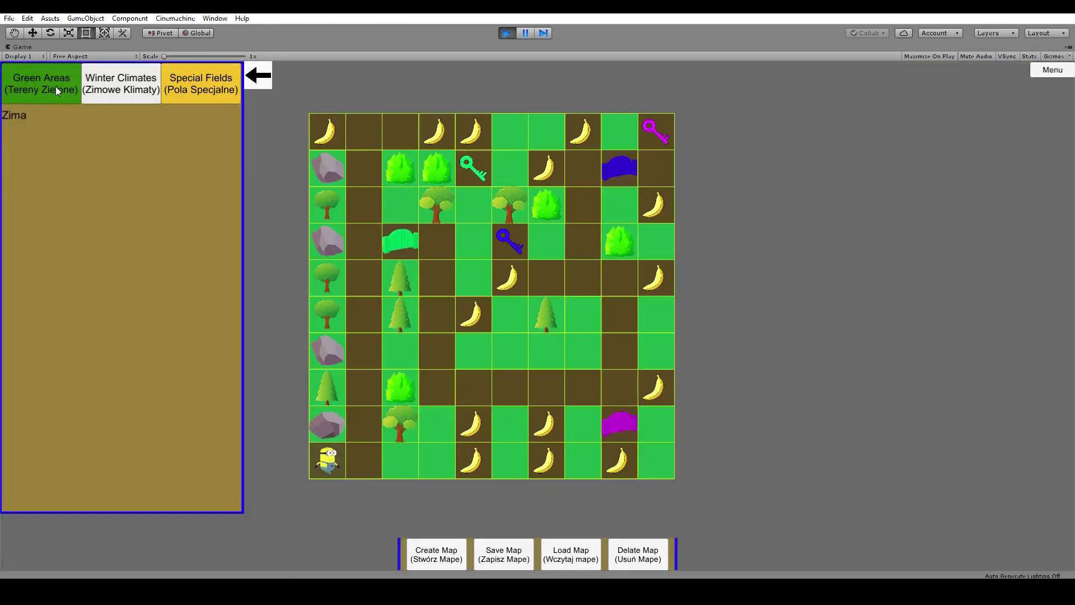
Step: Show the Green Areas tile palette and select the pine-tree tile for painting
left_click(56, 90)
left_click(187, 266)
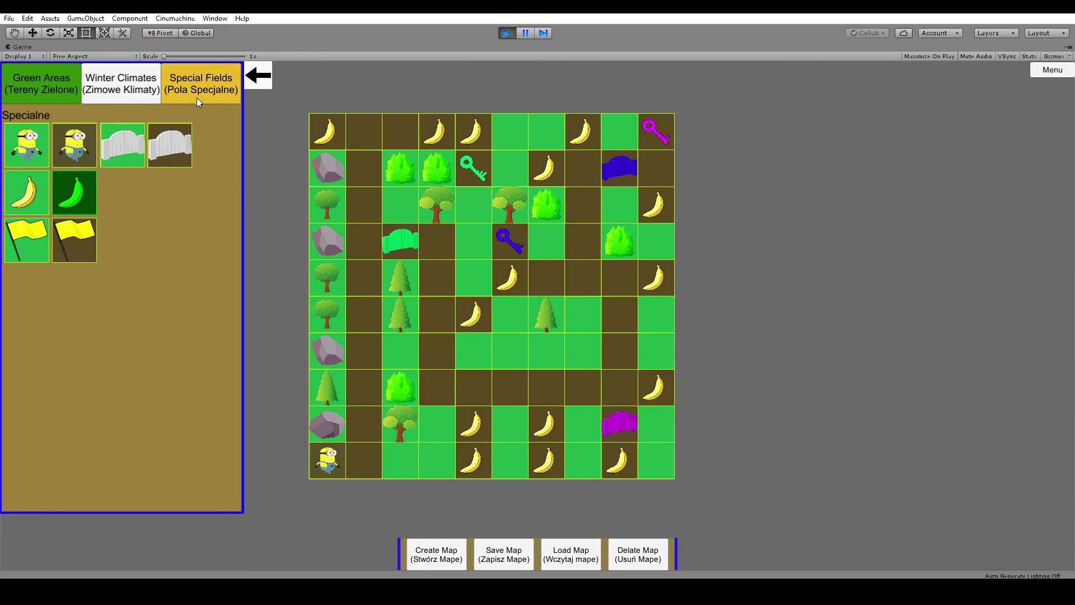
Step: Switch the map to the desert tileset and bring the upper map area into view
left_click(113, 82)
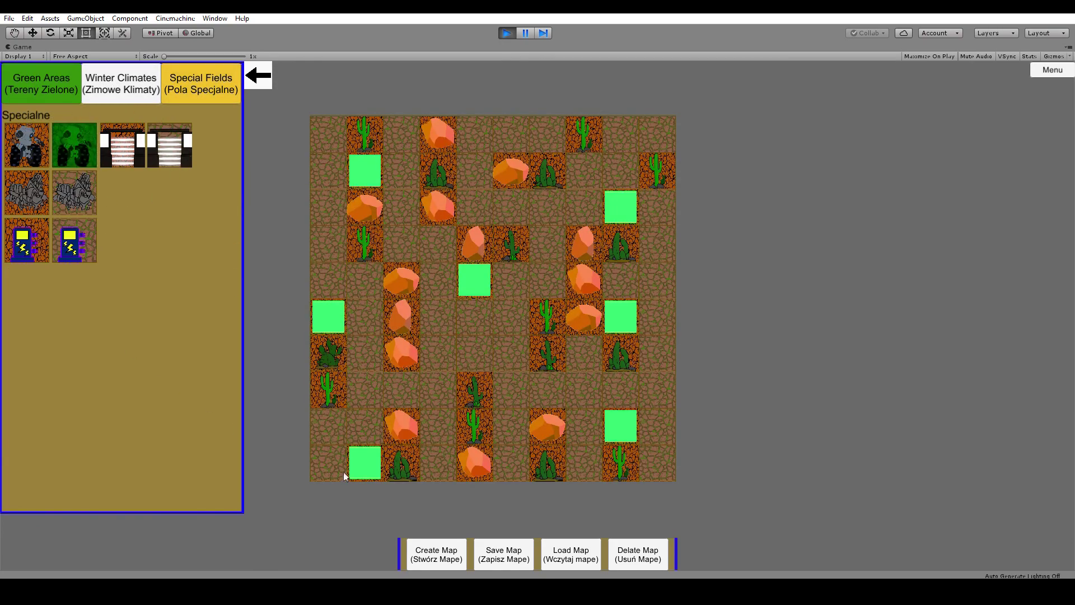
scroll(344, 496, "up", 5)
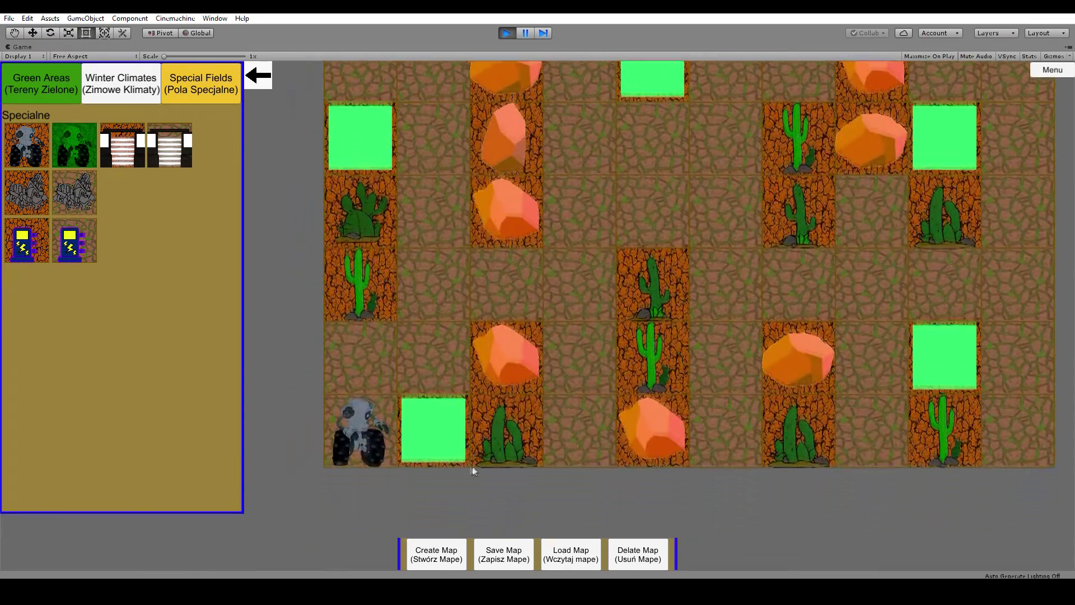
key("Up")
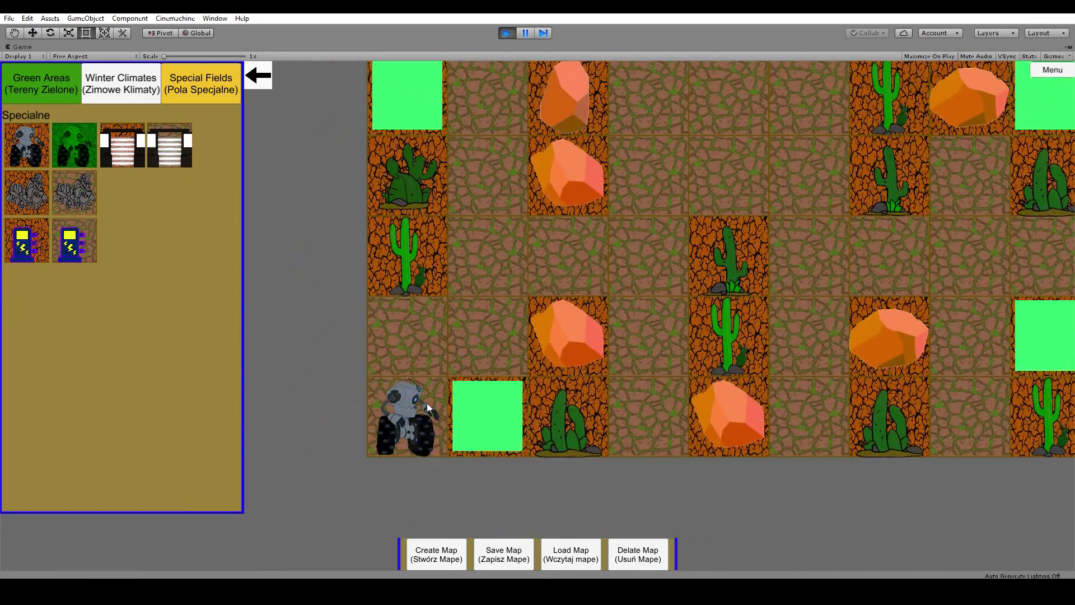
key("Right")
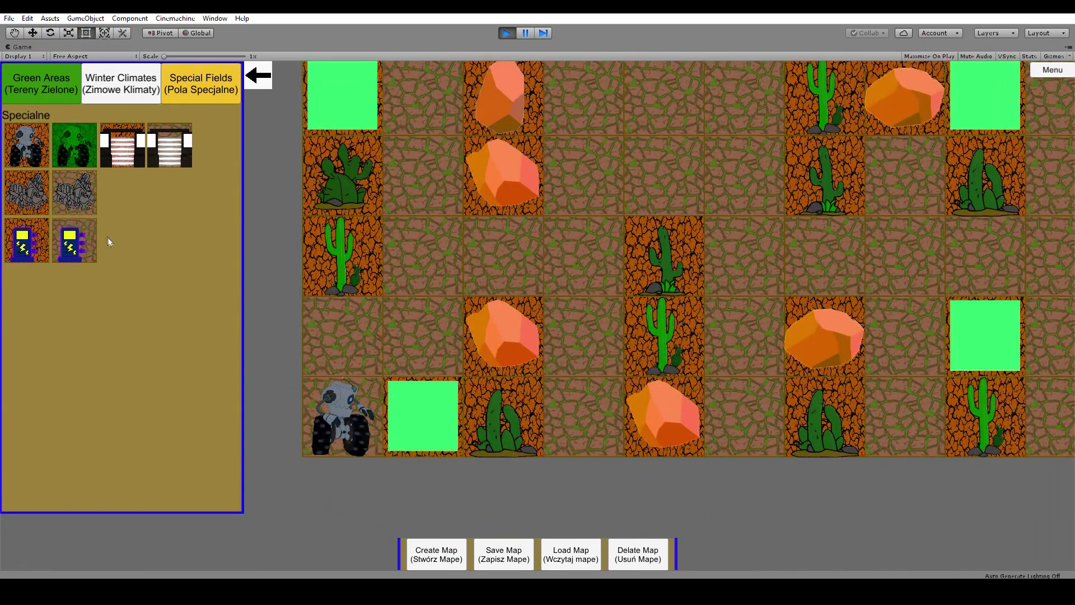
key("Up")
key("Right")
key("Left")
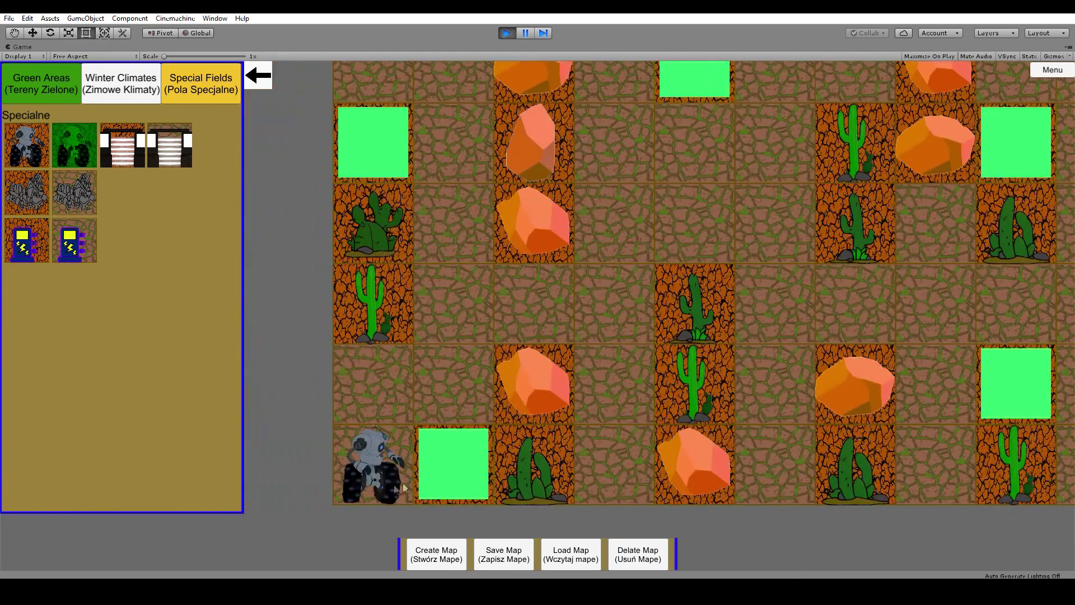
scroll(394, 468, "down", 5)
Step: Place an ID card on the top-left map tile
left_click(186, 163)
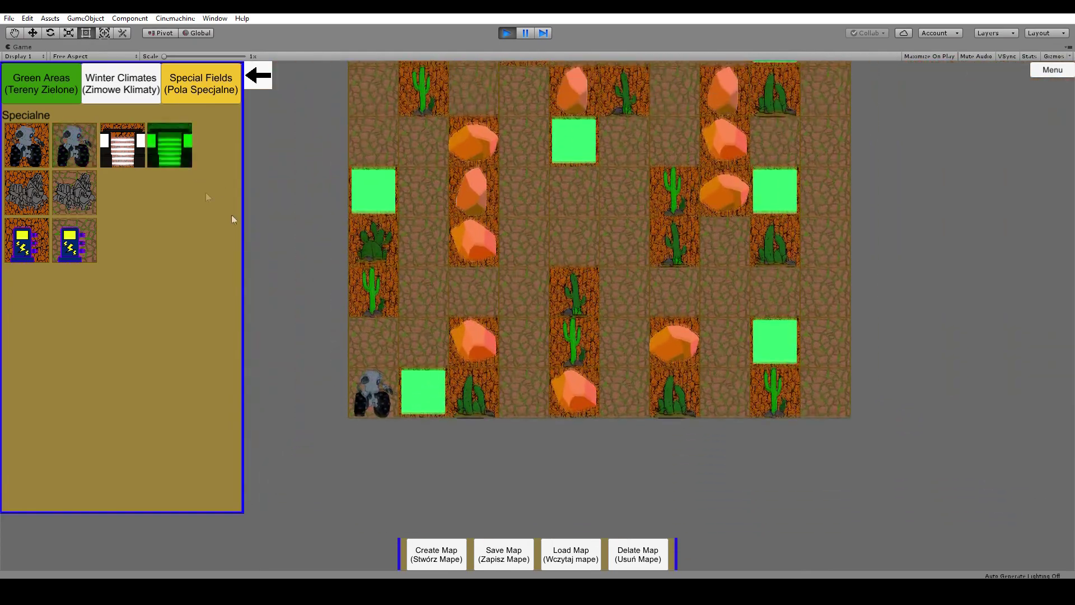
key("Up")
scroll(445, 397, "down", 2)
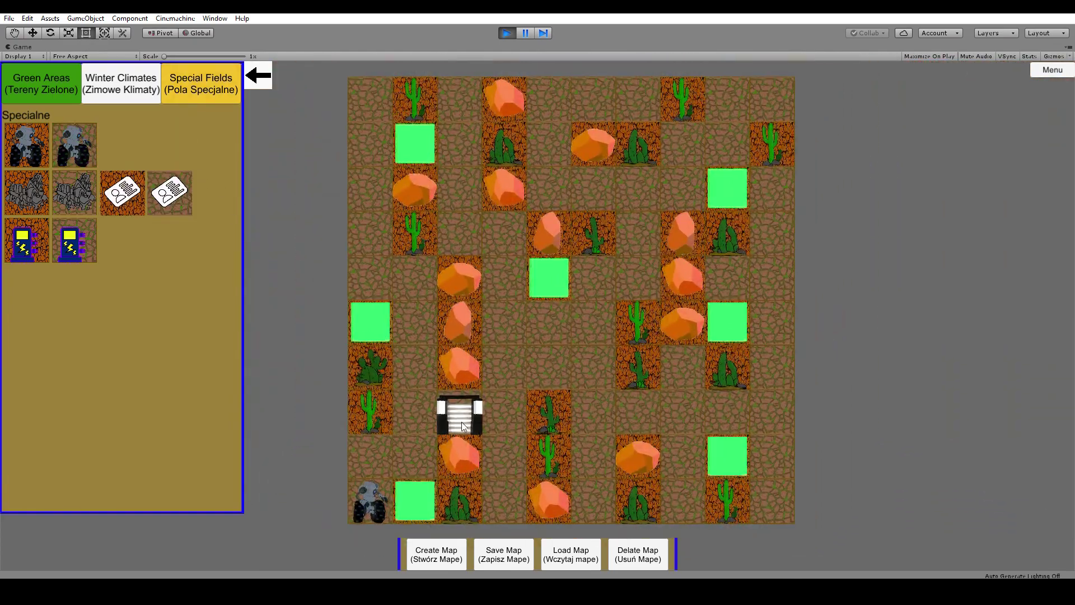
key("Right")
key("Up")
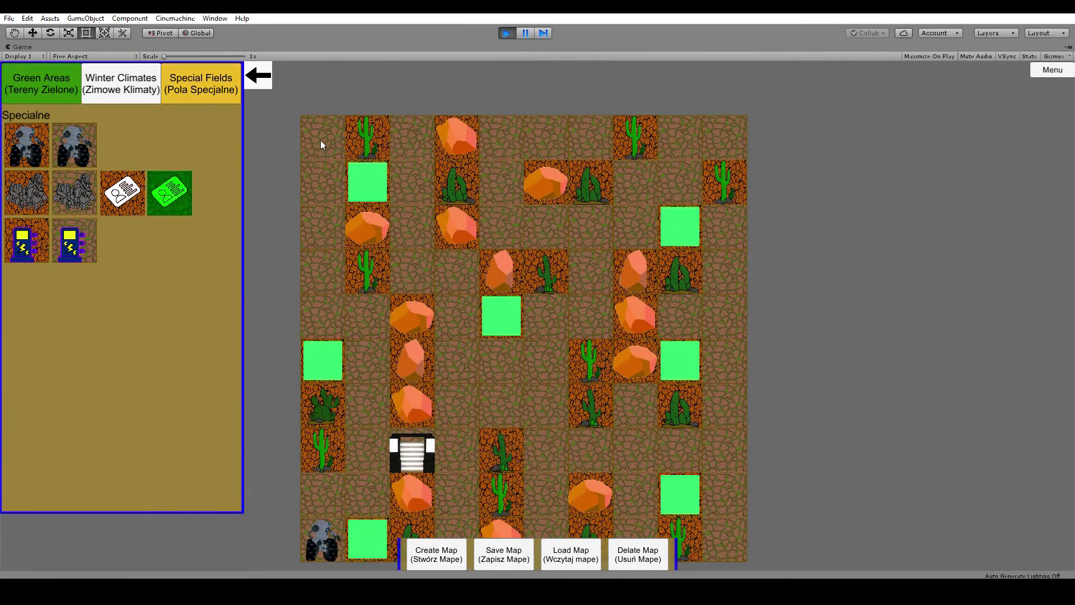
left_click(323, 150)
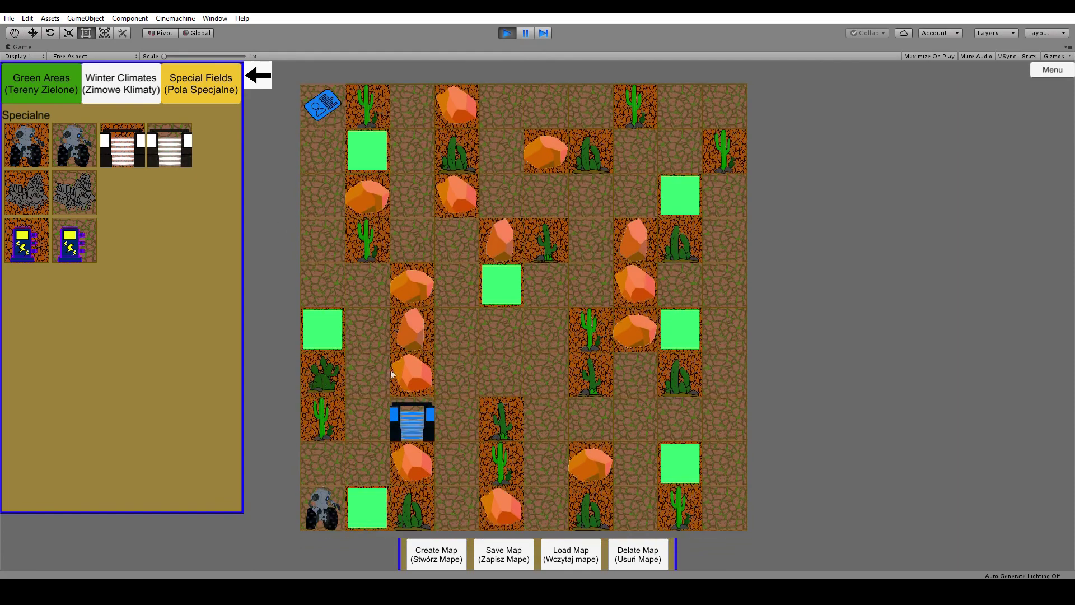
Step: Place a white gate near the map centre and a magenta gate further down
left_click(172, 156)
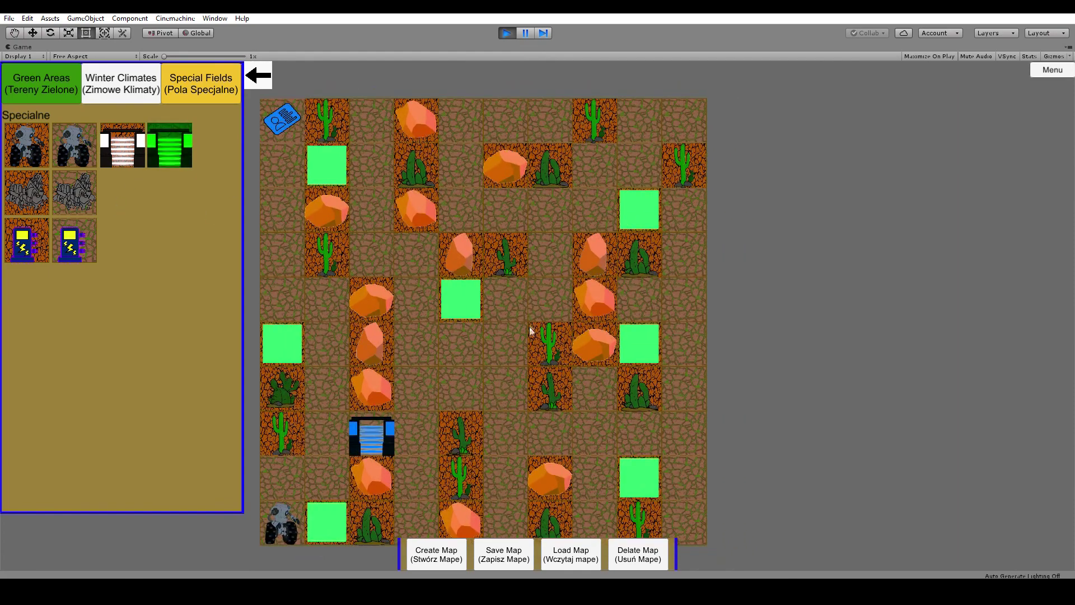
left_click(513, 311)
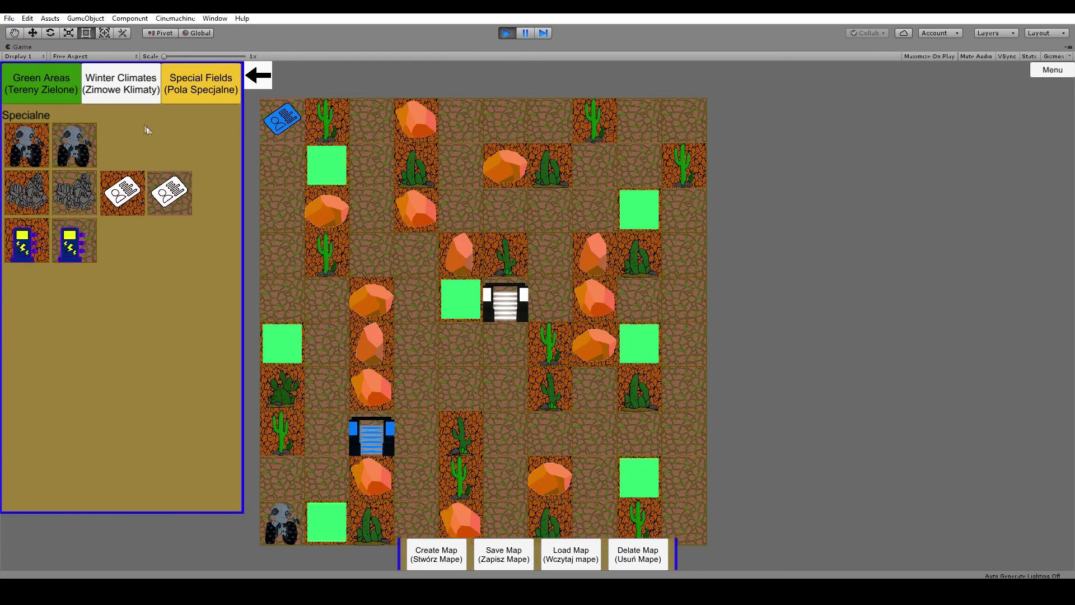
scroll(594, 433, "down", 2)
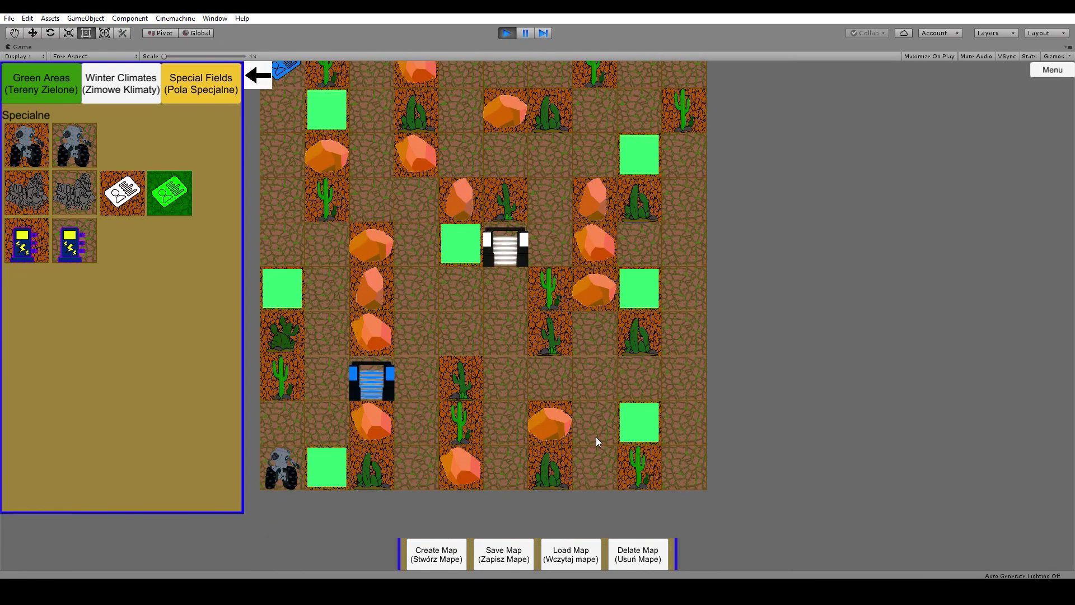
scroll(373, 117, "up", 1)
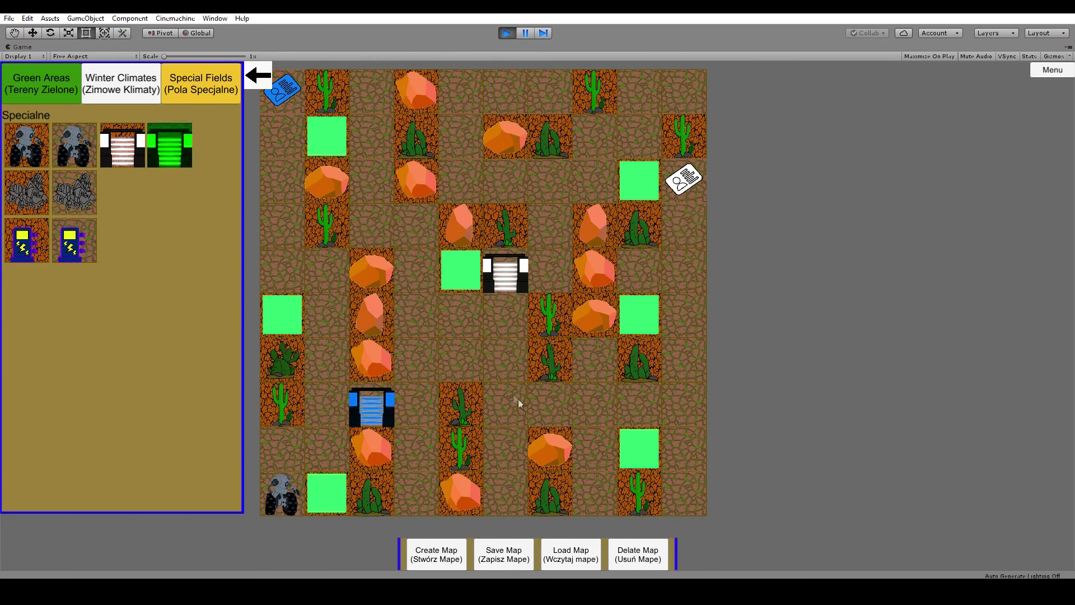
left_click(542, 407)
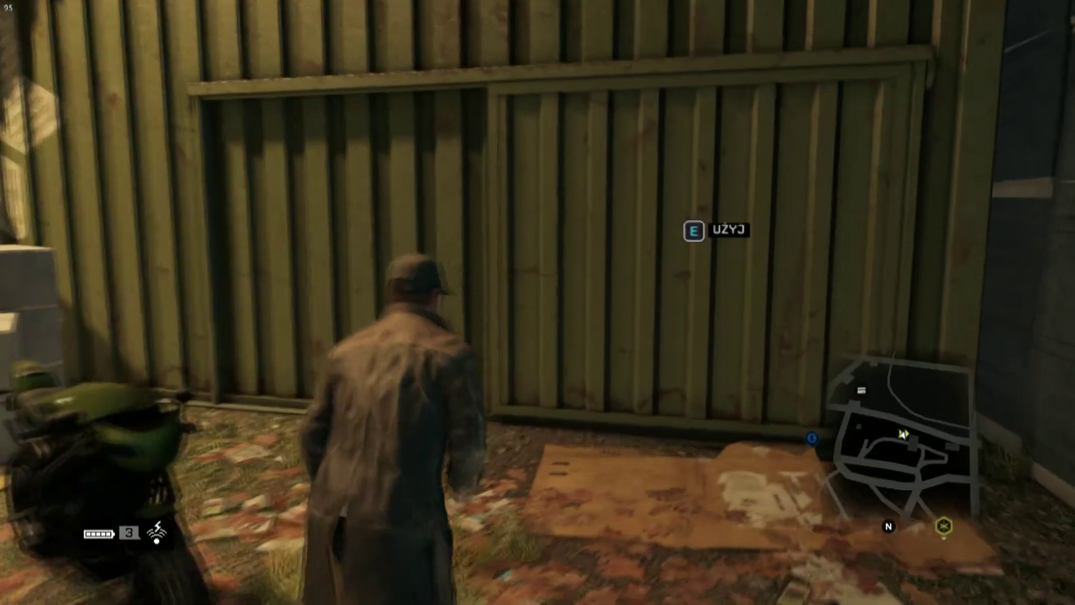
Step: Walk to the bed inside the container hideout and sleep with the alarm at 08:00
key("w")
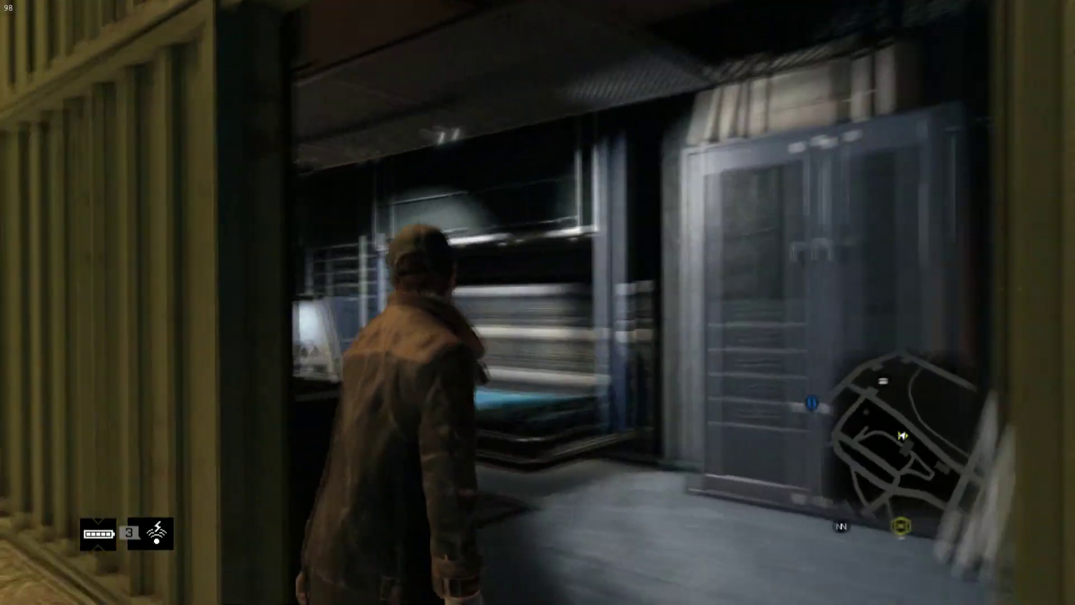
key("w")
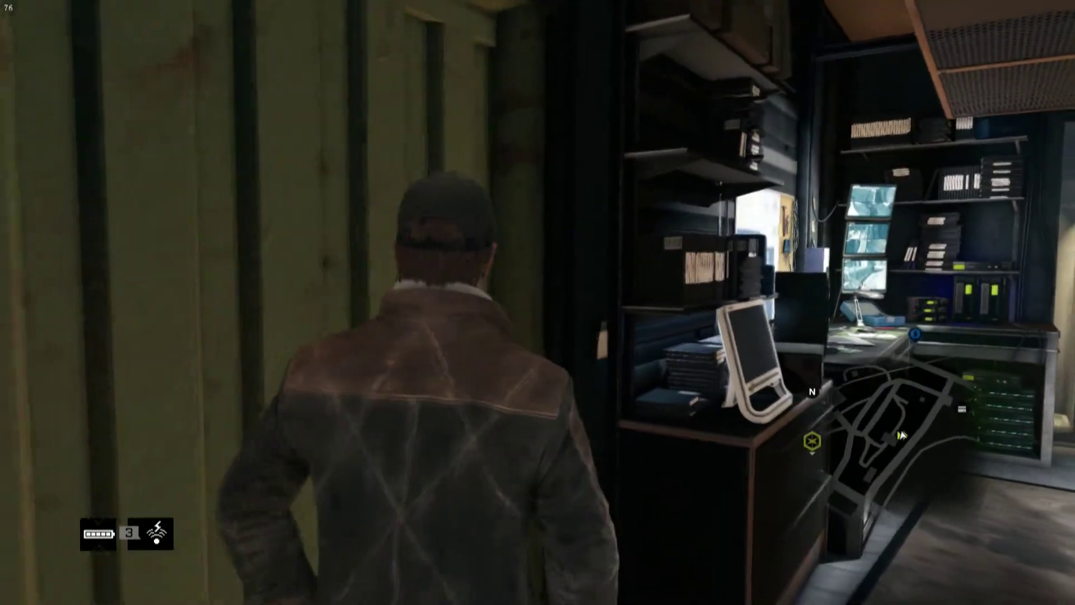
key("f")
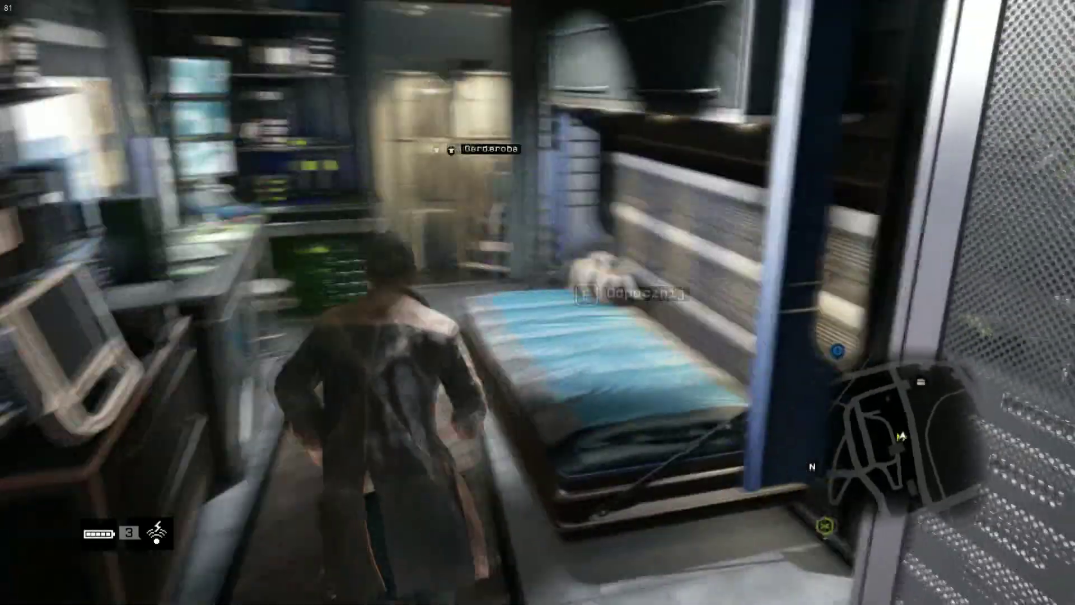
scroll(537, 302, "up", 1)
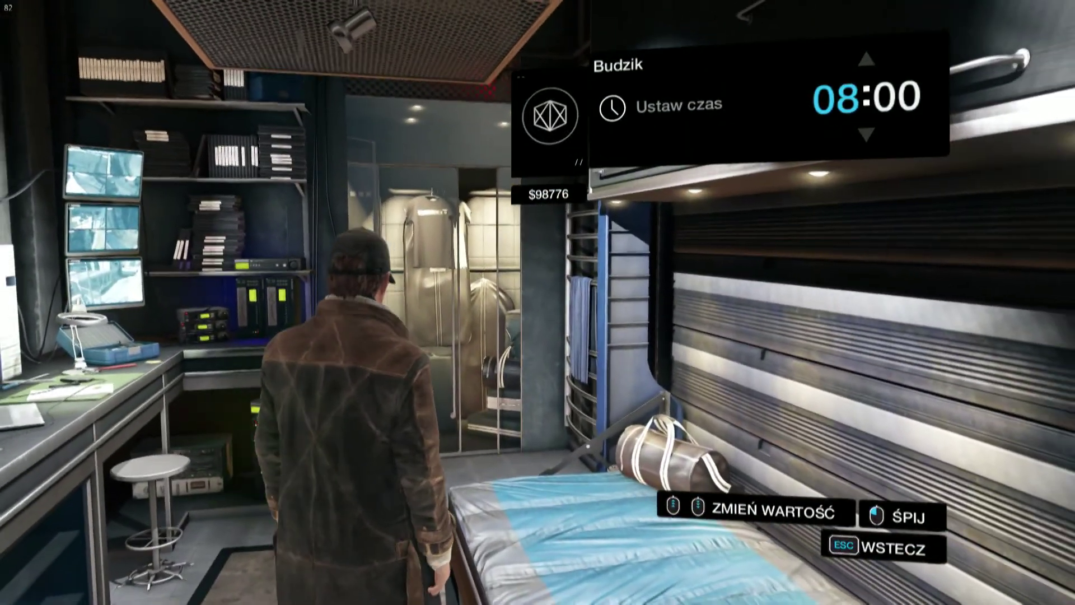
left_click(538, 302)
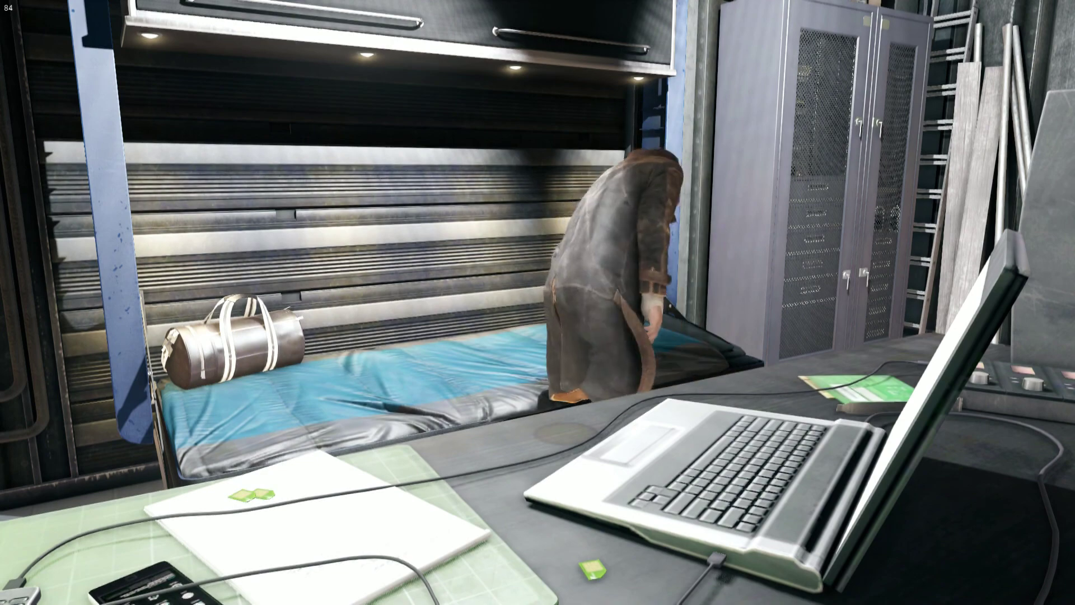